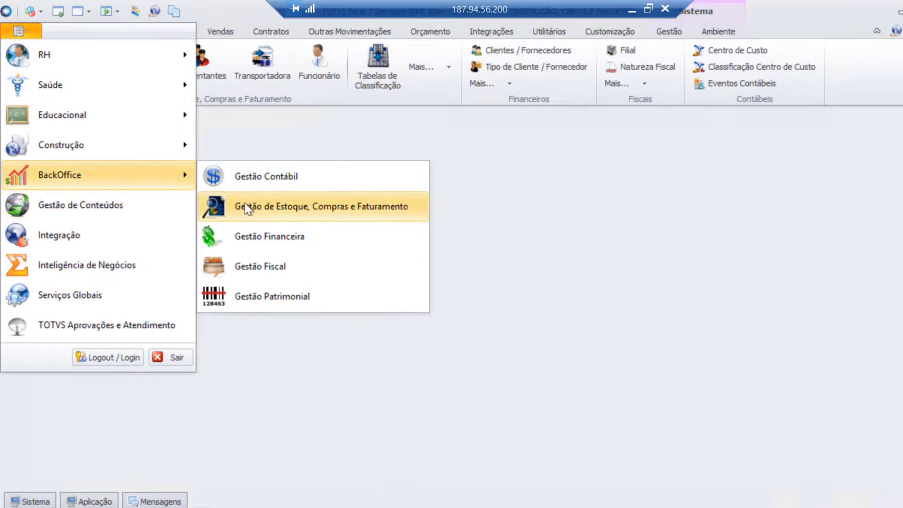
- Open the sales billing movements of Gestão de Estoque, Compras e Faturamento for type 2.2.02, branch 1, and start a new movement
left_click(246, 207)
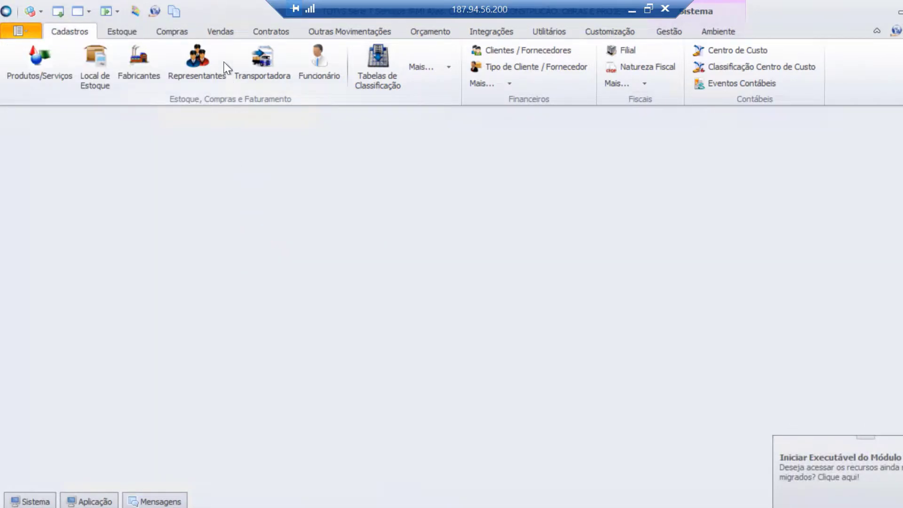
left_click(223, 32)
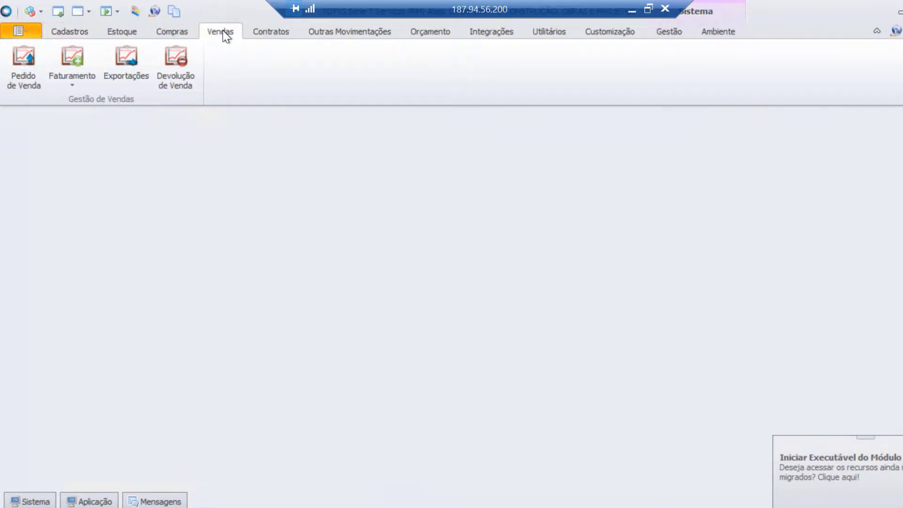
left_click(74, 83)
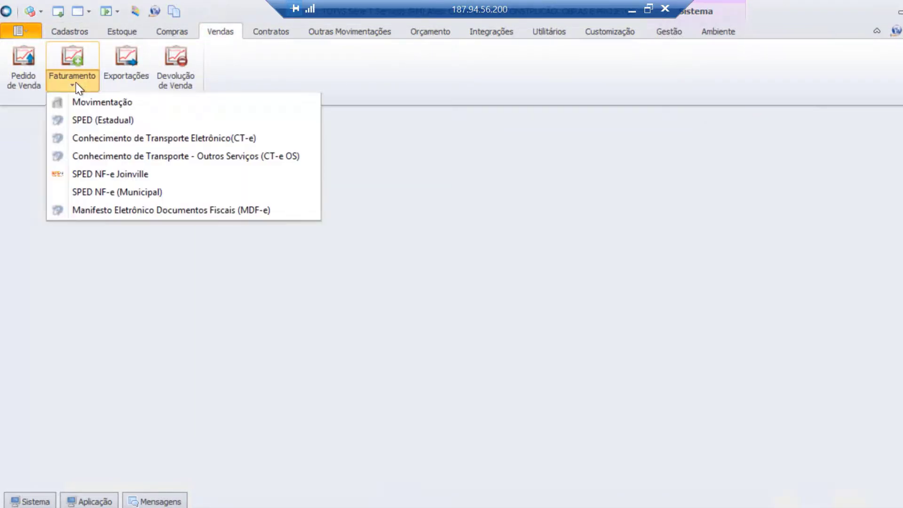
left_click(81, 105)
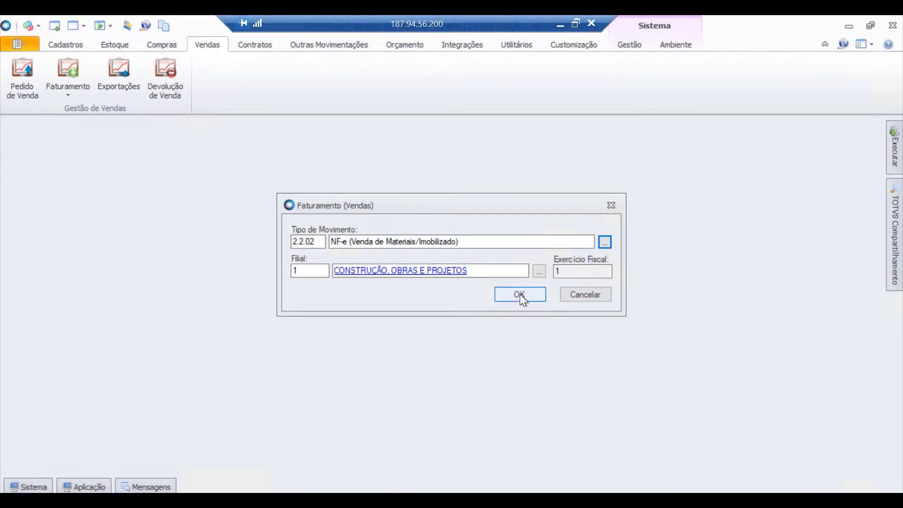
left_click(521, 294)
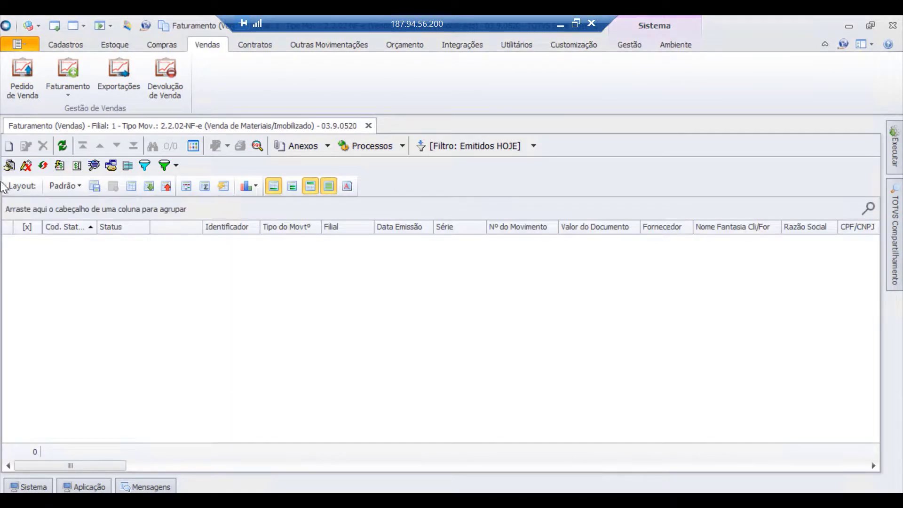
left_click(9, 149)
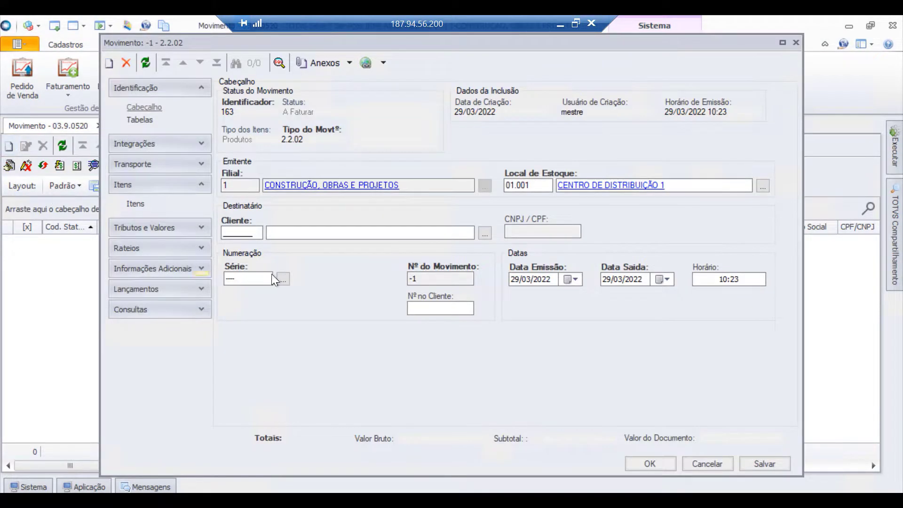
left_click(294, 233)
type("rio")
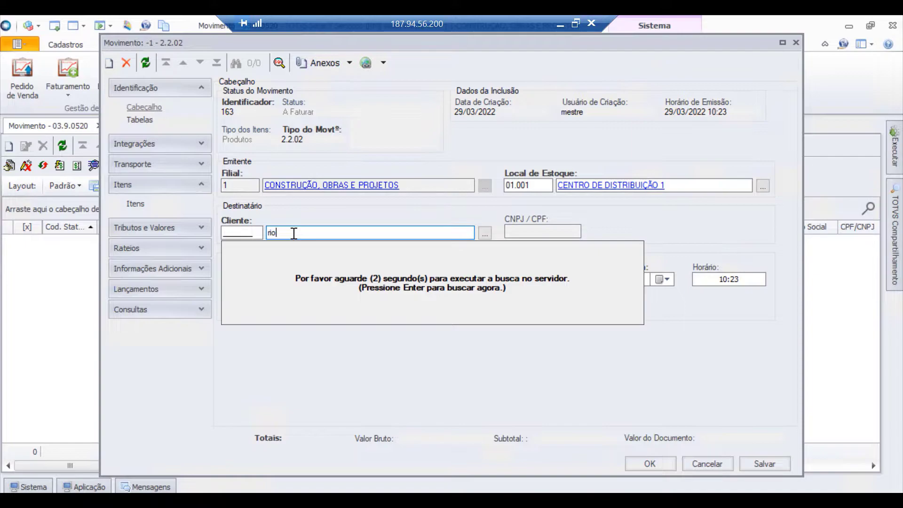
key("BackSpace")
key("BackSpace")
key("BackSpace")
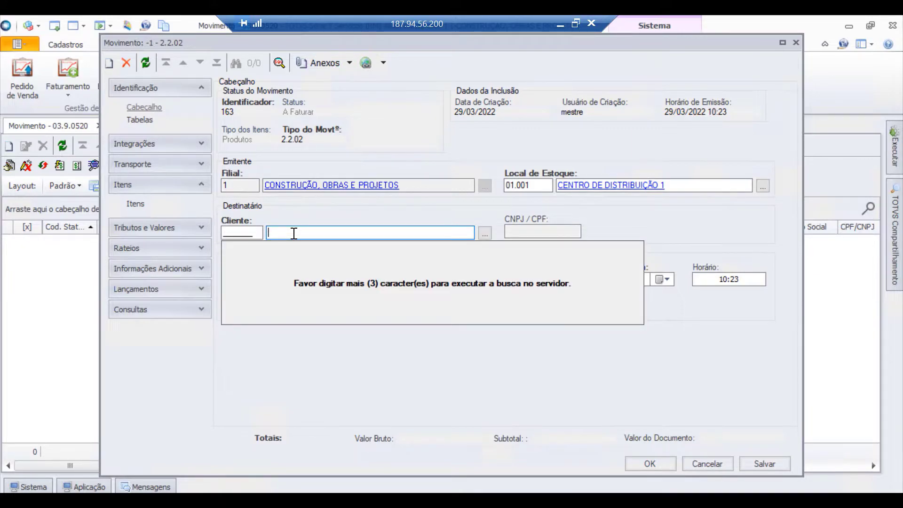
- Look up all customers with the filter % and set CONSÓRCIO RIO ACIMA as the movement's customer
left_click(485, 233)
type("%")
key("Return")
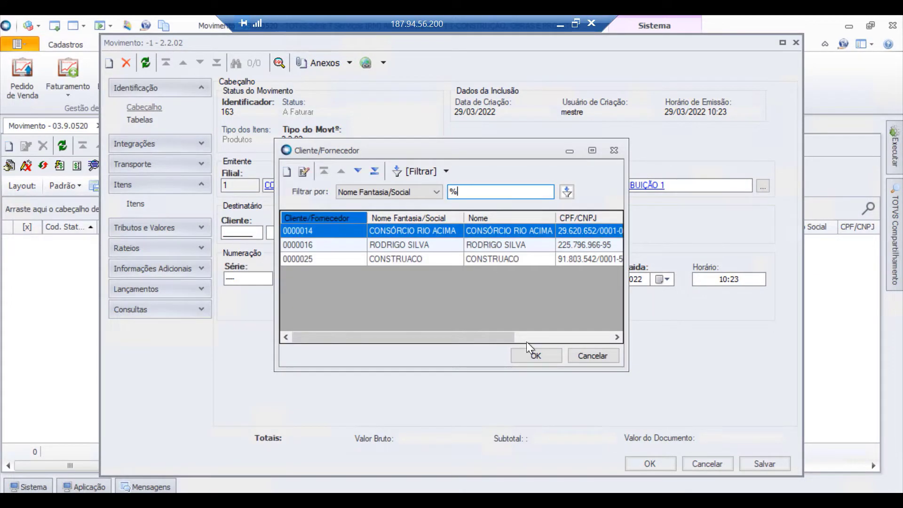
left_click(529, 356)
- Set the movement's issue date to 28/03/2022 and its departure date to 29/03/2022
left_click(572, 279)
left_click(544, 367)
left_click(668, 279)
left_click(656, 371)
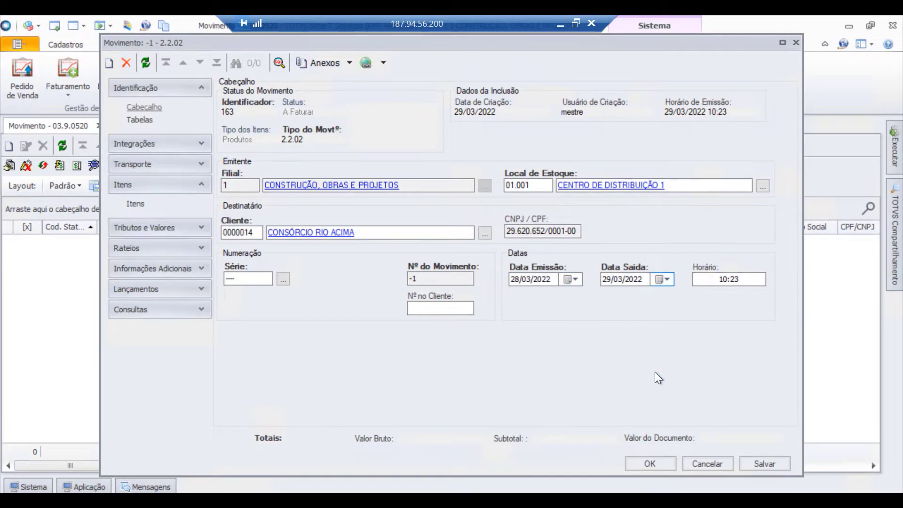
- Search the cost centres for "cont" and assign 1.01.003 Controladoria to the movement
left_click(140, 119)
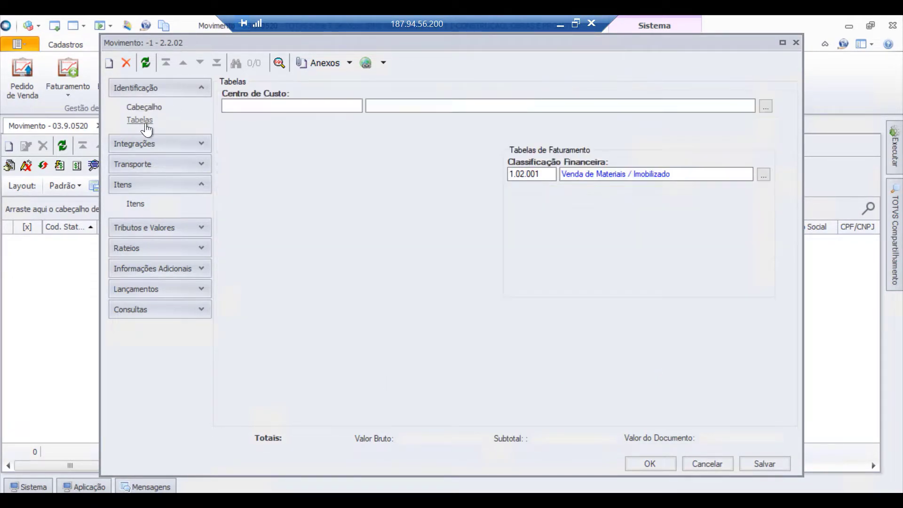
left_click(765, 108)
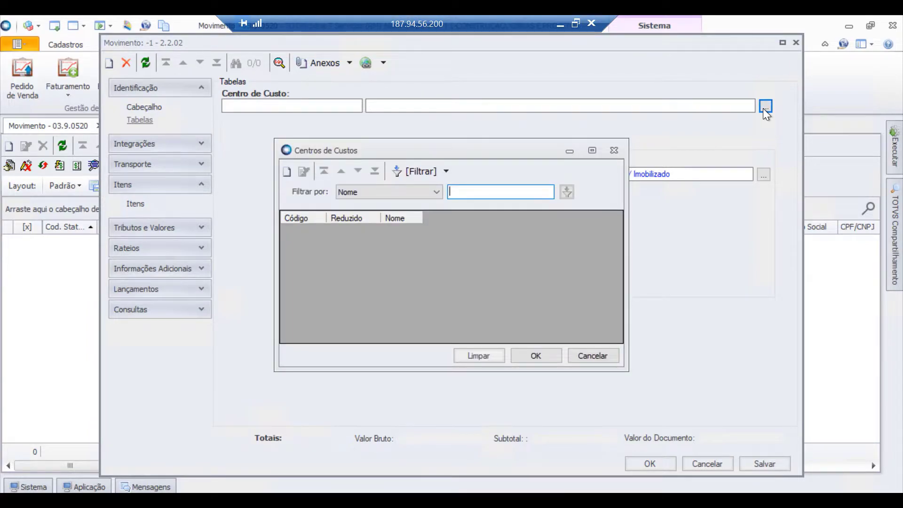
type("cont")
left_click(568, 190)
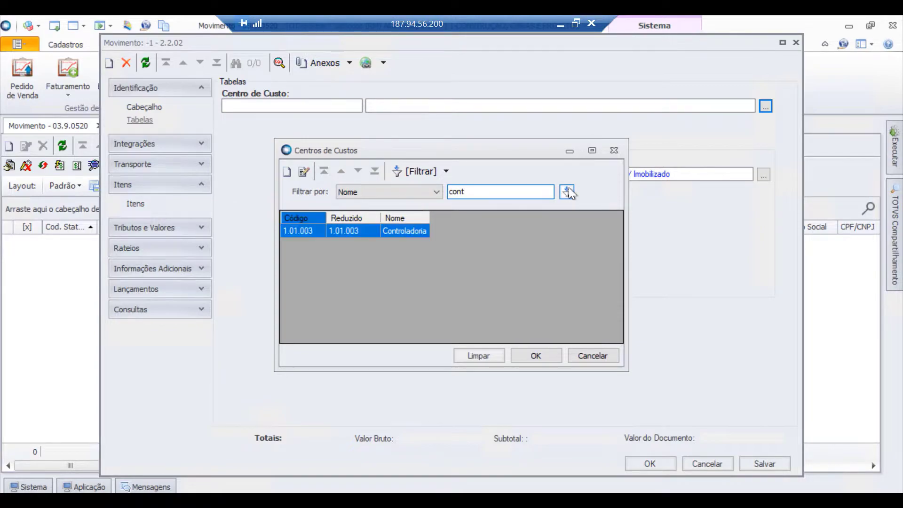
left_click(541, 353)
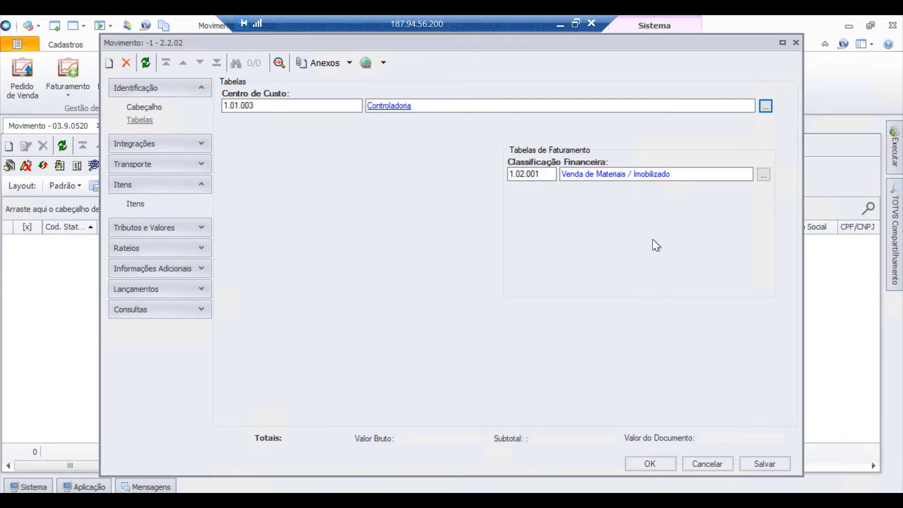
- In the financial integration data, set the payment condition to 012, 4 Parcelas (30/60/90/120)
left_click(204, 141)
left_click(153, 165)
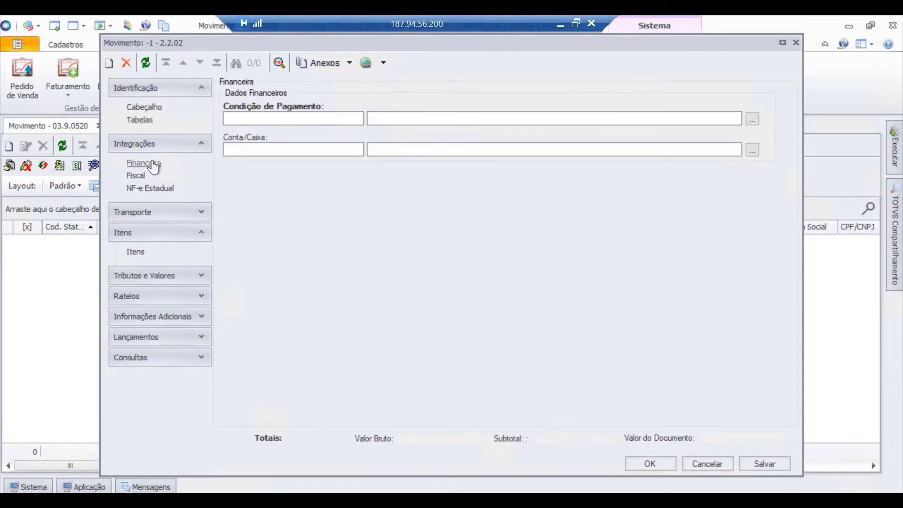
left_click(752, 120)
type("%")
key("Return")
left_click_drag(614, 267, 614, 331)
left_click(450, 330)
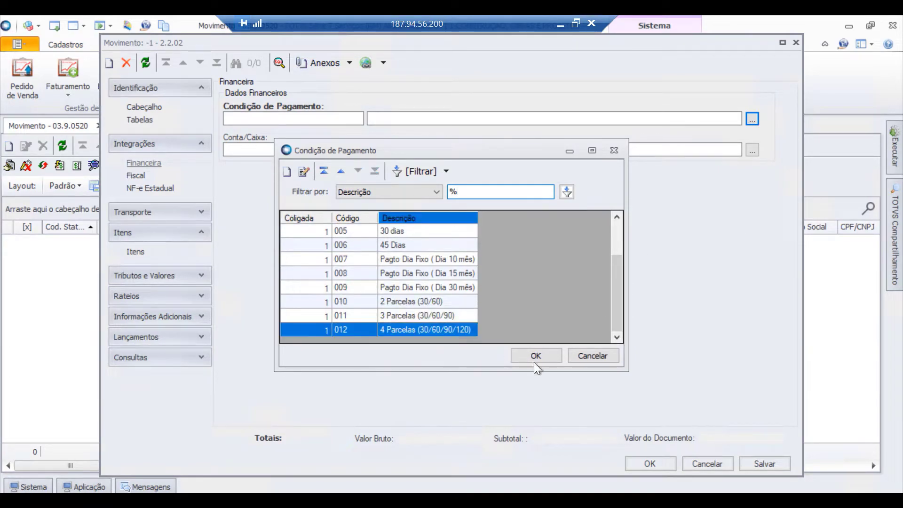
left_click(535, 359)
- List all Conta/Caixa records with the filter % and select one for the movement
left_click(753, 150)
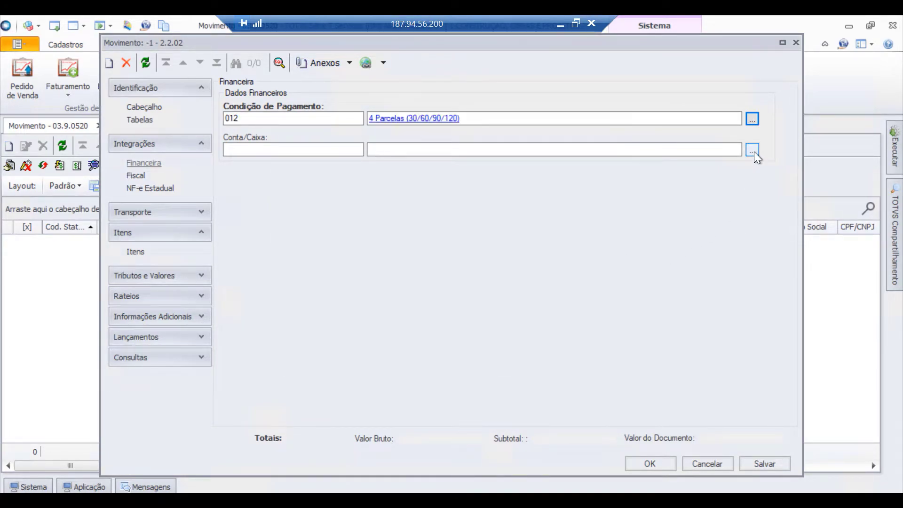
type("%")
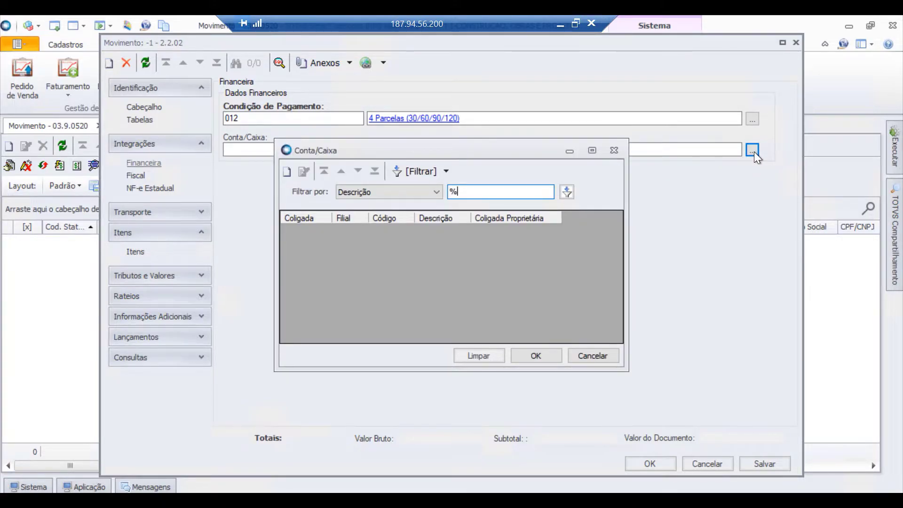
key("Return")
left_click(457, 259)
left_click(537, 355)
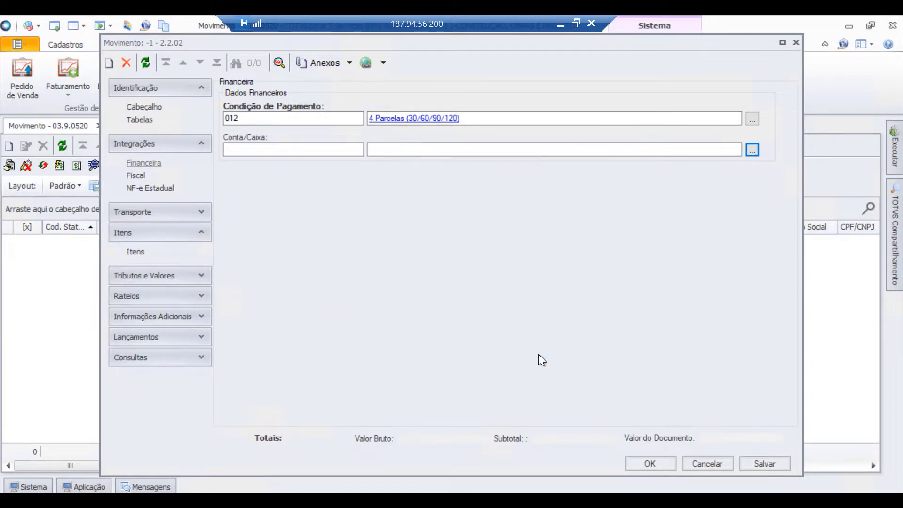
- In the fiscal data, search the operation natures for "%imobi%" and choose 5.551 VENDA DE BEM DO ATIVO IMOBILIZADO
left_click(136, 176)
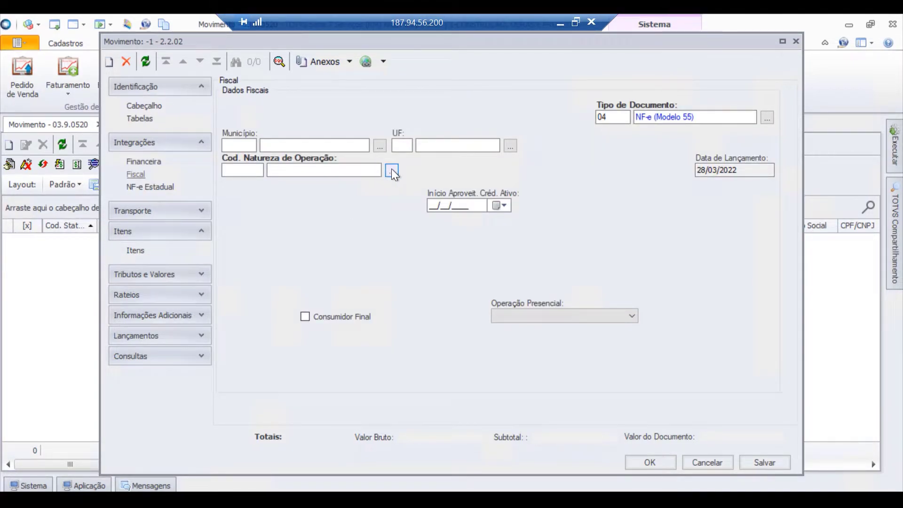
left_click(393, 171)
type("%")
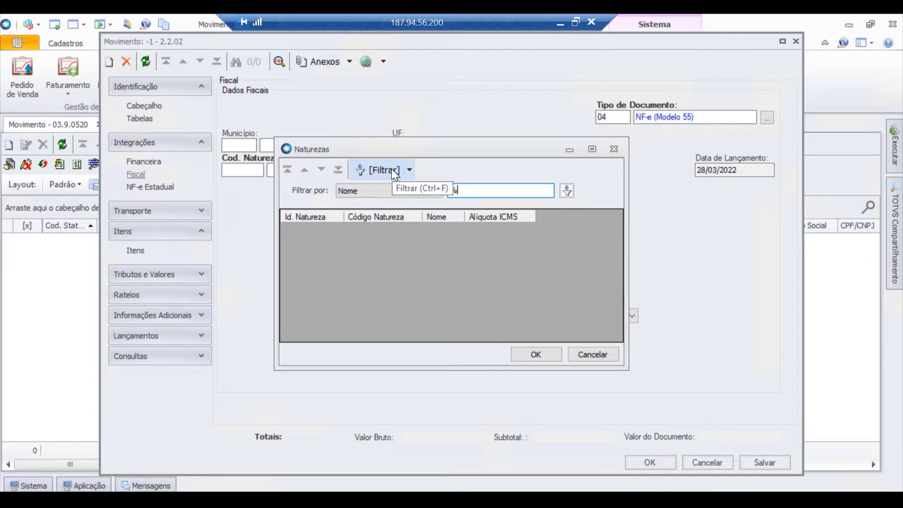
type("imobi%")
key("Return")
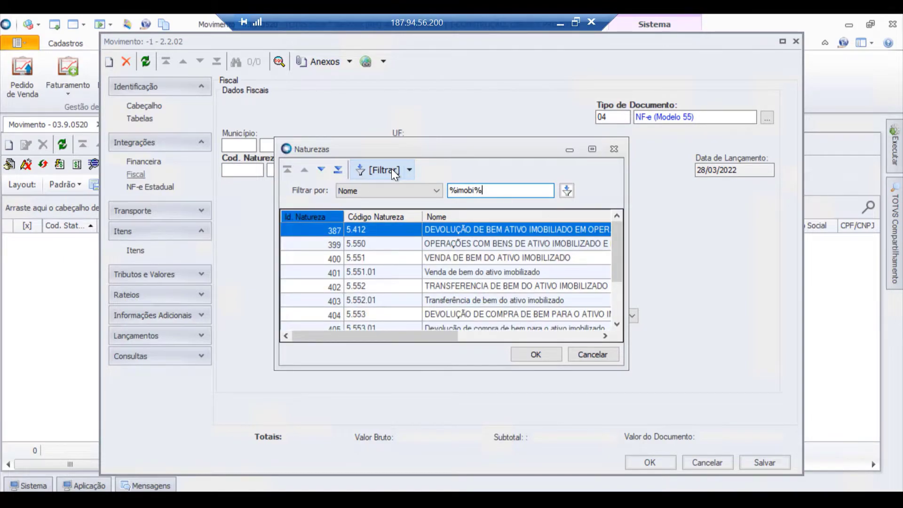
left_click(383, 257)
left_click(530, 356)
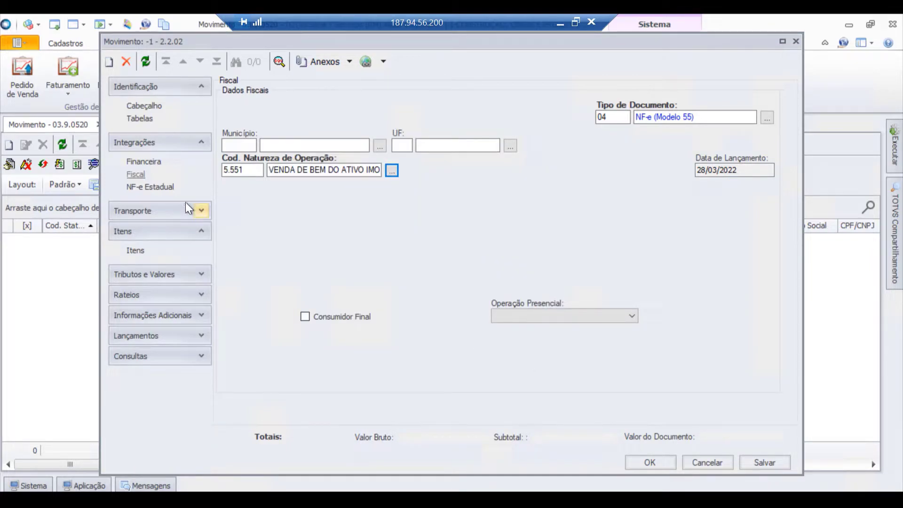
- Paste the electronic invoice's access key into the Chave de Acesso field of the NF-e Estadual data
left_click(163, 187)
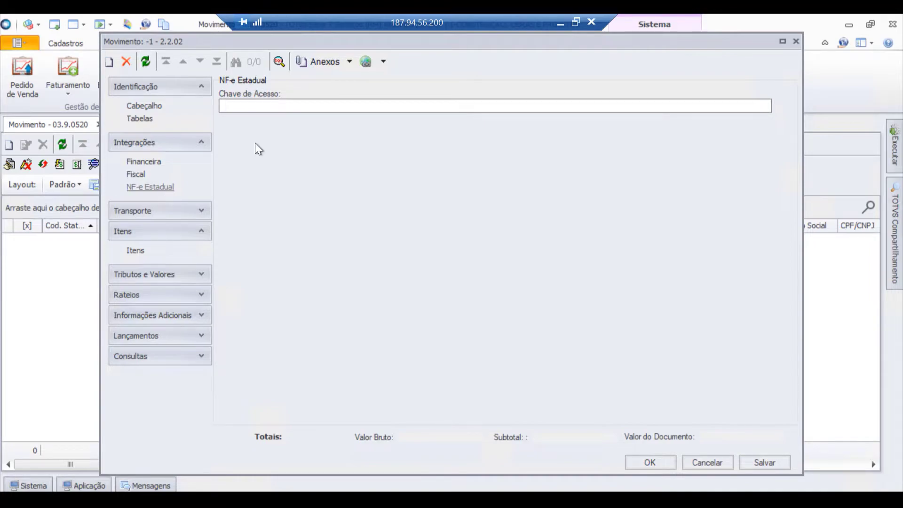
left_click(261, 107)
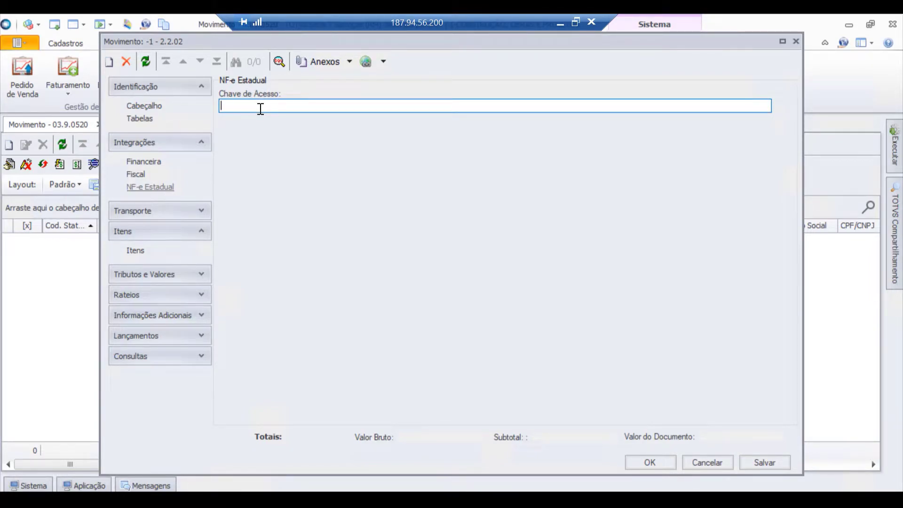
key("ctrl+v")
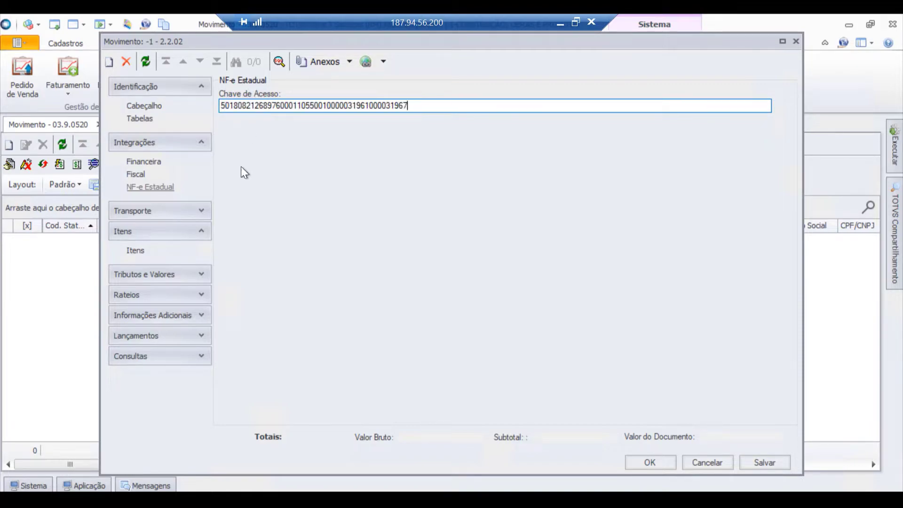
- In the transport identification, set the freight type to FOB, volume quantity to 1, species to unidade and goods value to 600000
left_click(201, 211)
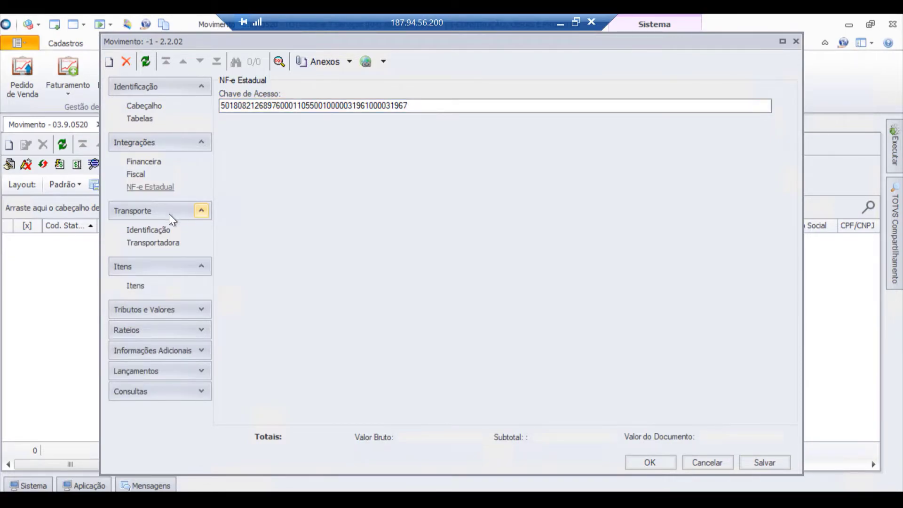
left_click(160, 231)
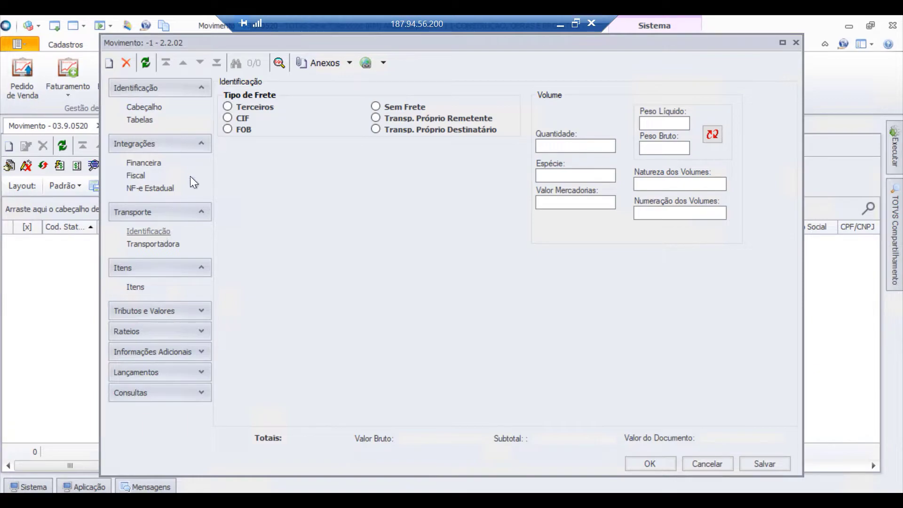
left_click(228, 127)
left_click(553, 146)
type("1")
key("Tab")
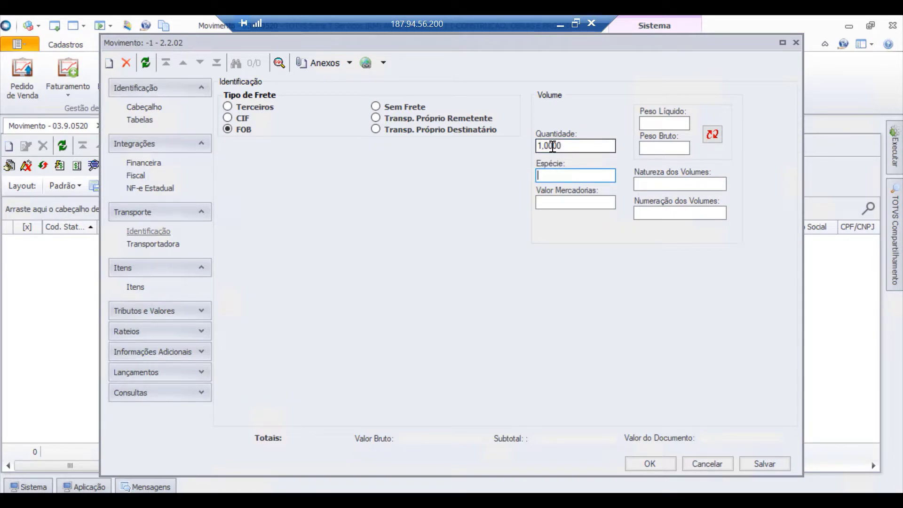
type("unidade")
key("Tab")
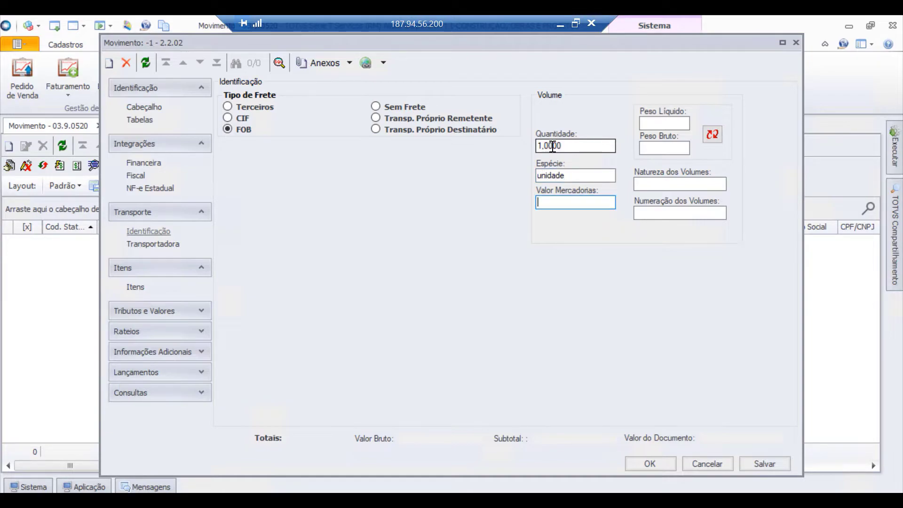
type("600000")
- Set both the net weight and the gross weight of the transported volume to 2000
left_click(663, 121)
type("2000")
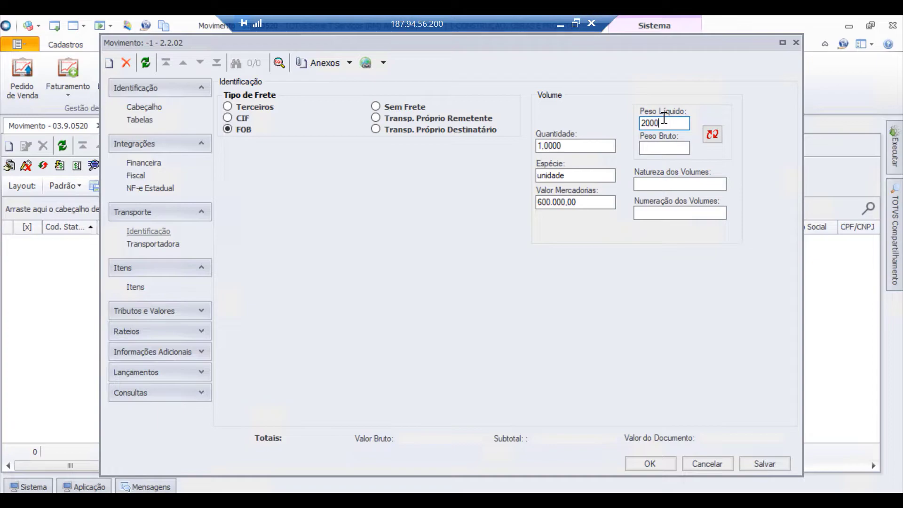
key("Tab")
type("2000")
key("Tab")
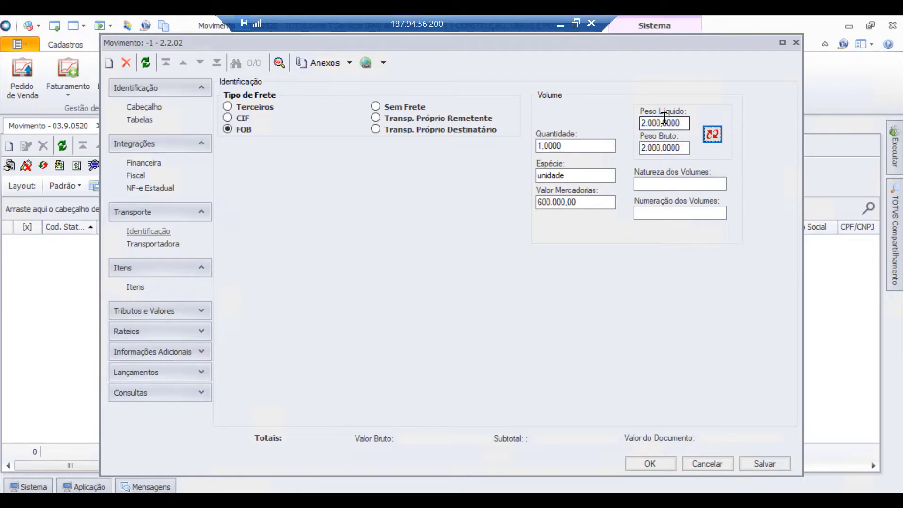
- Set carrier 1 to 0001 Transportadora Leva e Traz and choose the transport mode
left_click(153, 243)
left_click(453, 109)
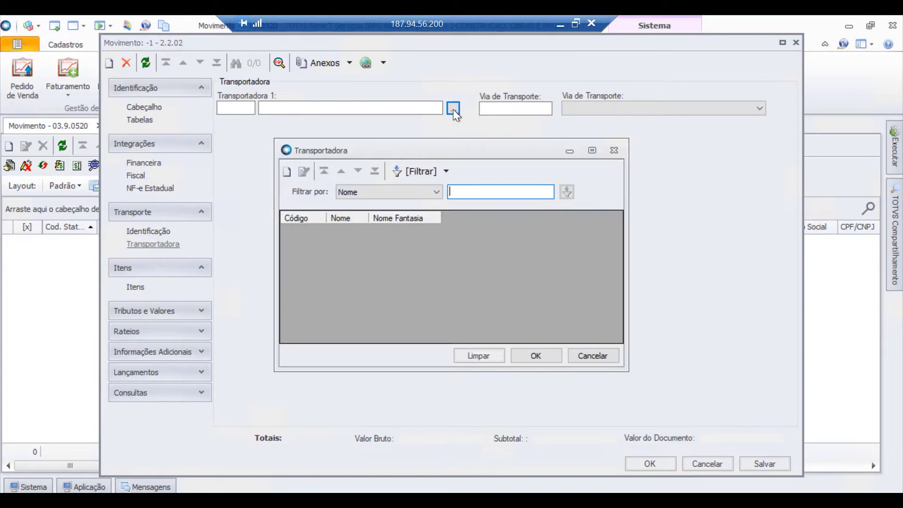
type("%")
key("Return")
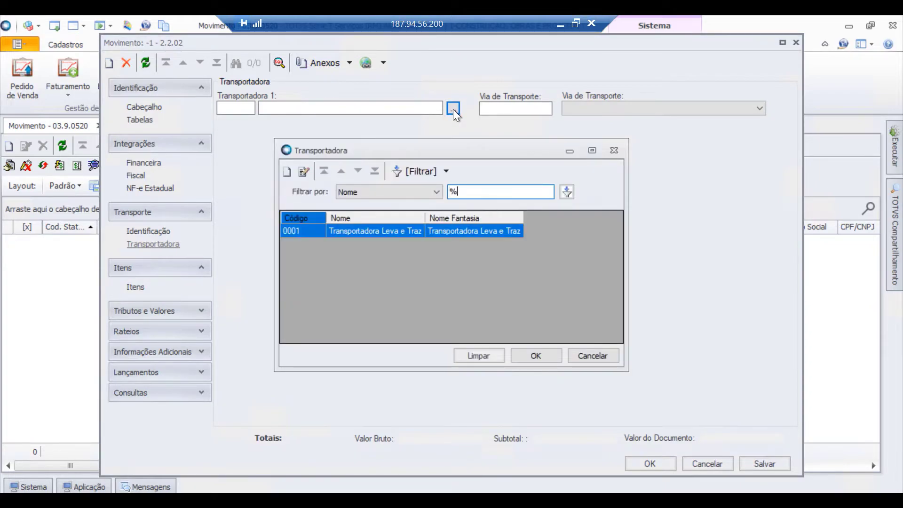
left_click(536, 356)
left_click(767, 107)
left_click(649, 124)
- Add a new item to the movement with product 01.04.0001, Trator de Esteira Caterpillar – Modelo D6RXL
left_click(136, 288)
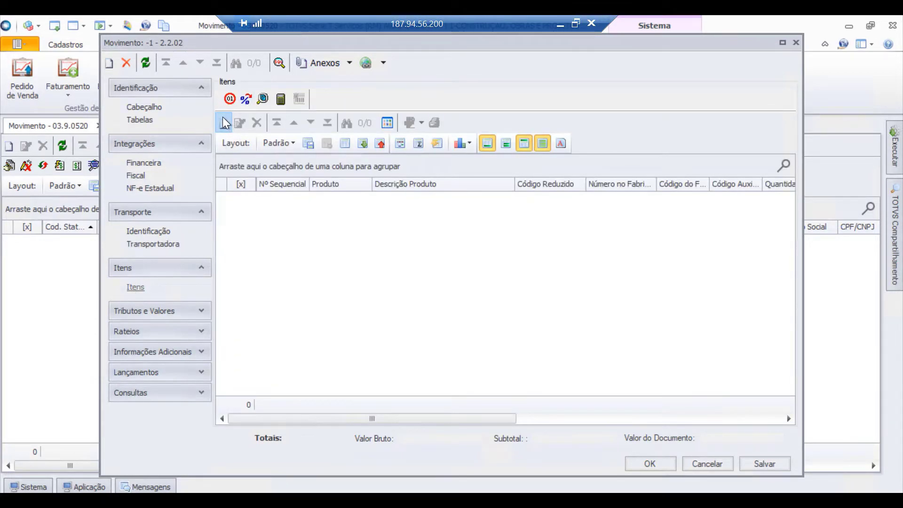
left_click(224, 121)
left_click(376, 157)
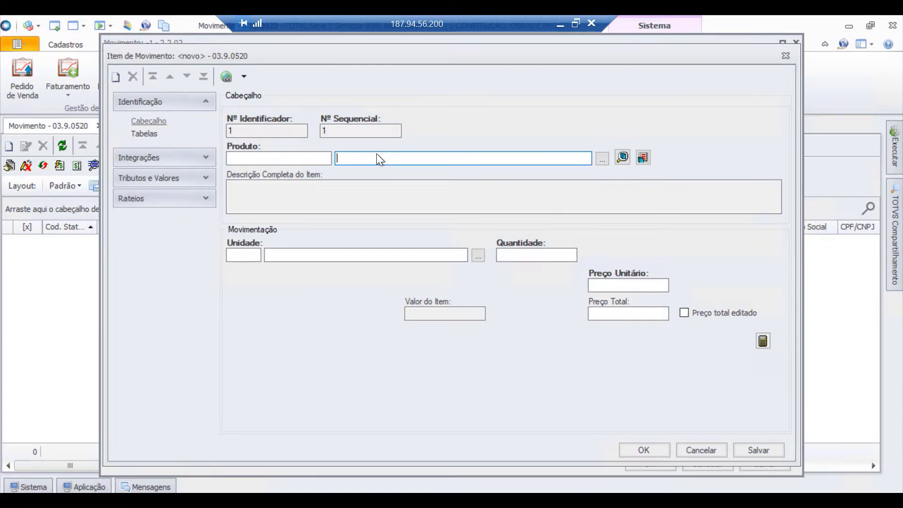
type("trator")
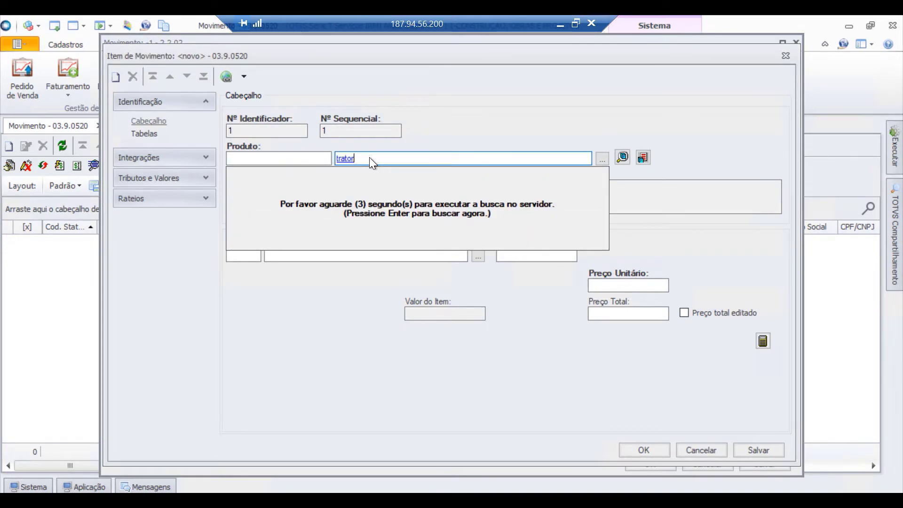
key("Return")
key("Return")
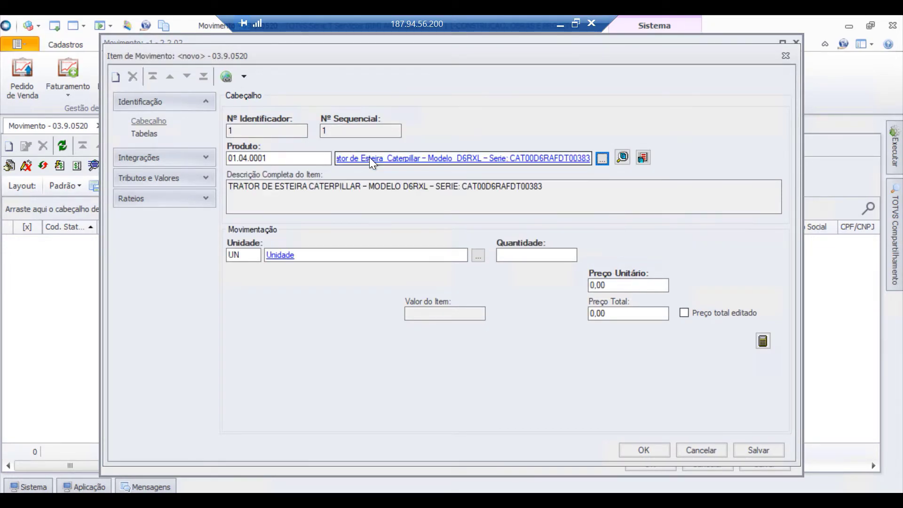
- Set the tractor item's quantity to 1 and its unit price to 600000
left_click(511, 255)
type("1")
left_click(620, 284)
type("600000")
key("Tab")
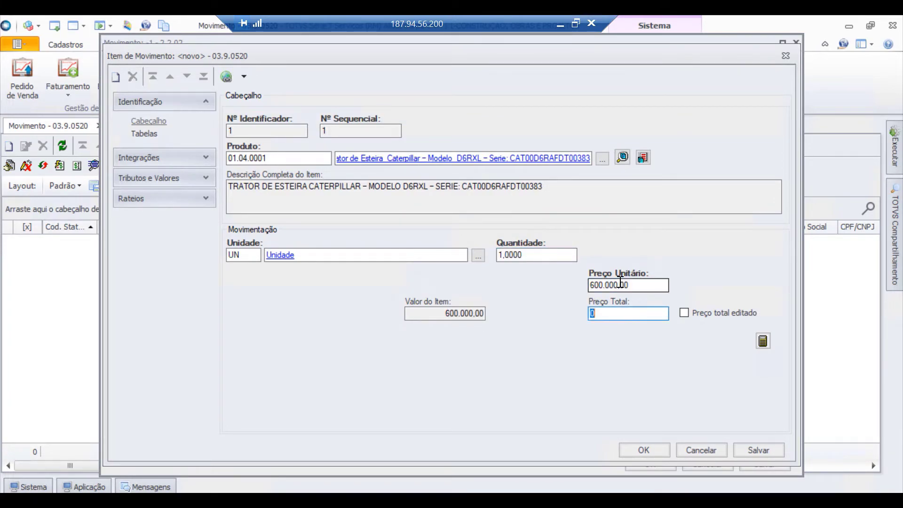
- Check the item's cost centre and fiscal data, then calculate its taxes, agreeing to save the item
left_click(150, 137)
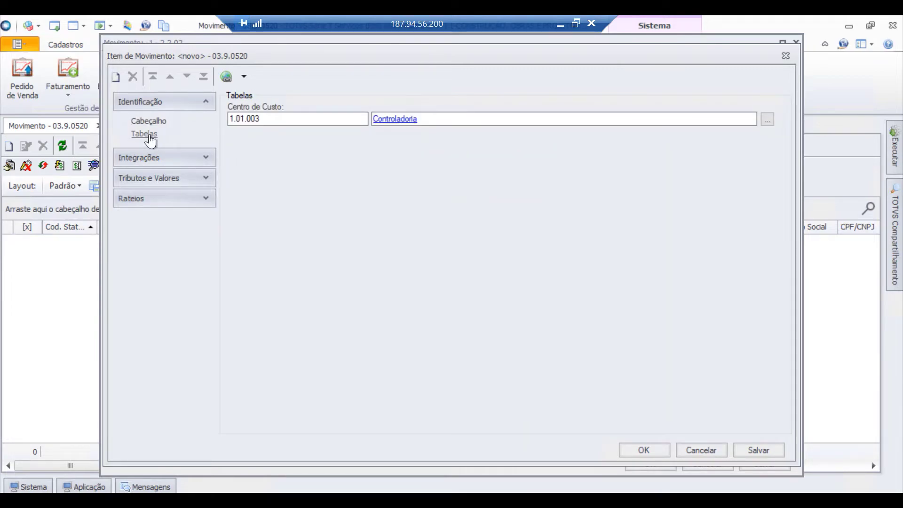
left_click(206, 158)
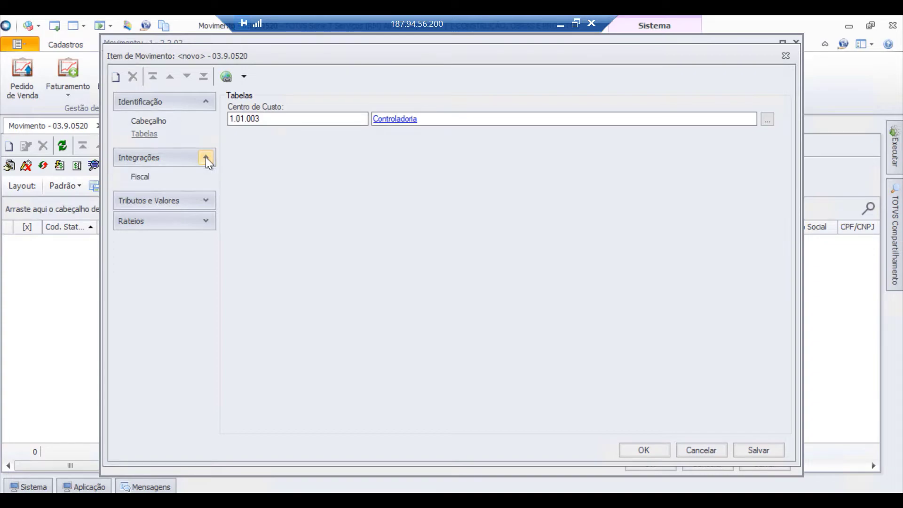
left_click(144, 177)
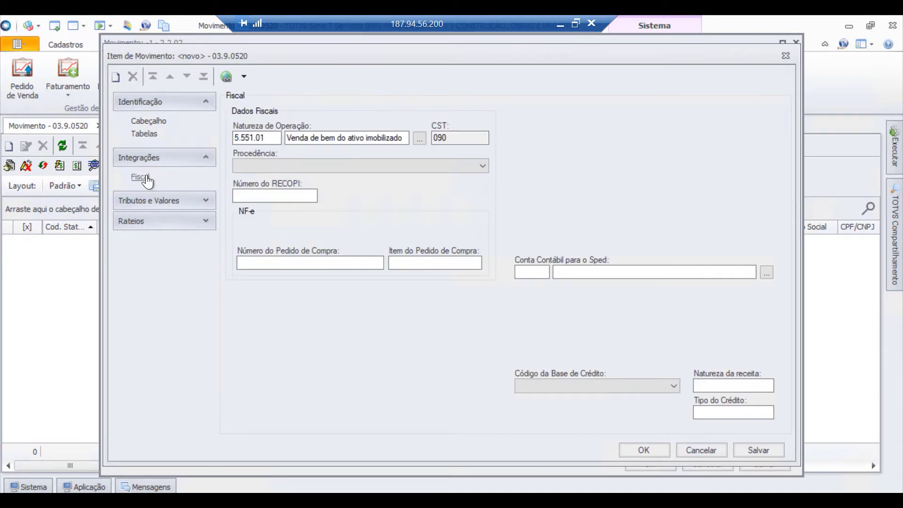
left_click(205, 200)
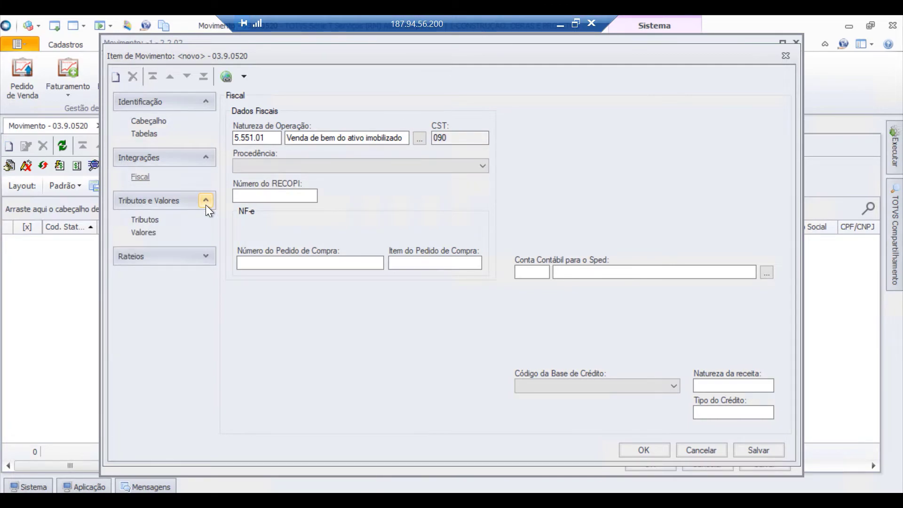
left_click(147, 221)
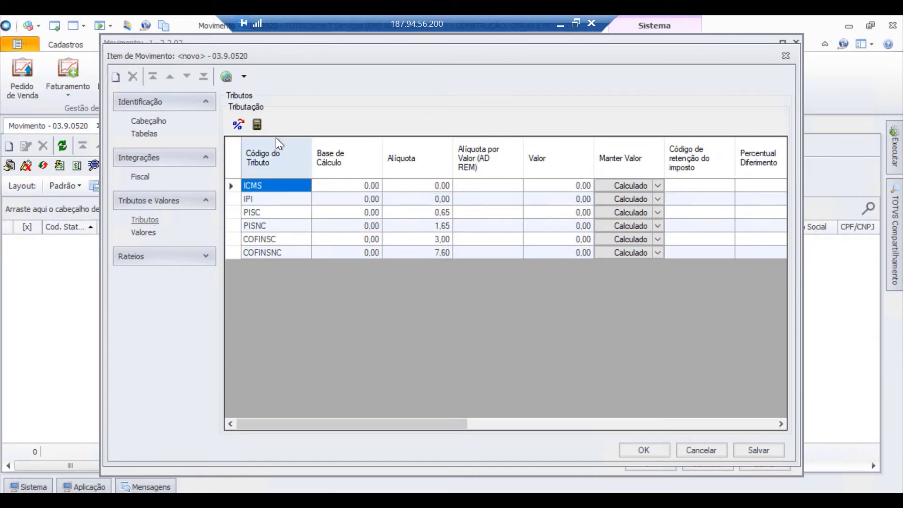
left_click(257, 125)
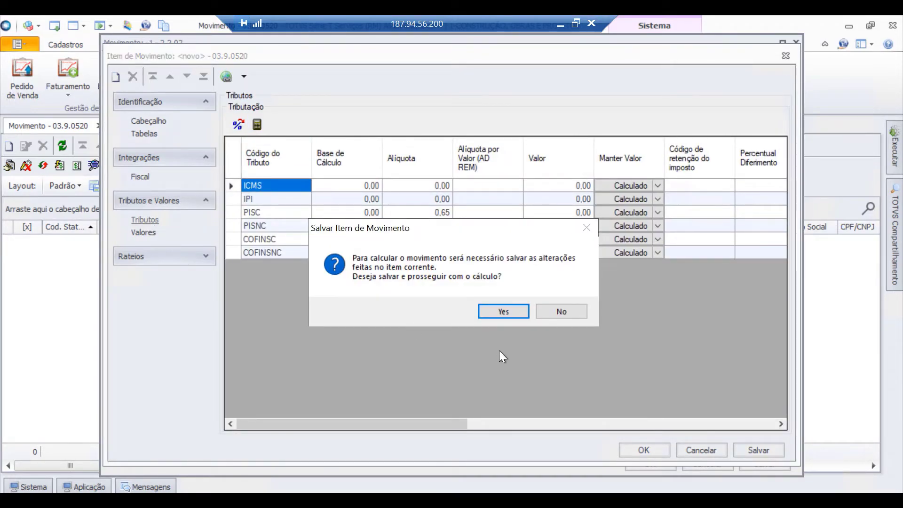
left_click(493, 311)
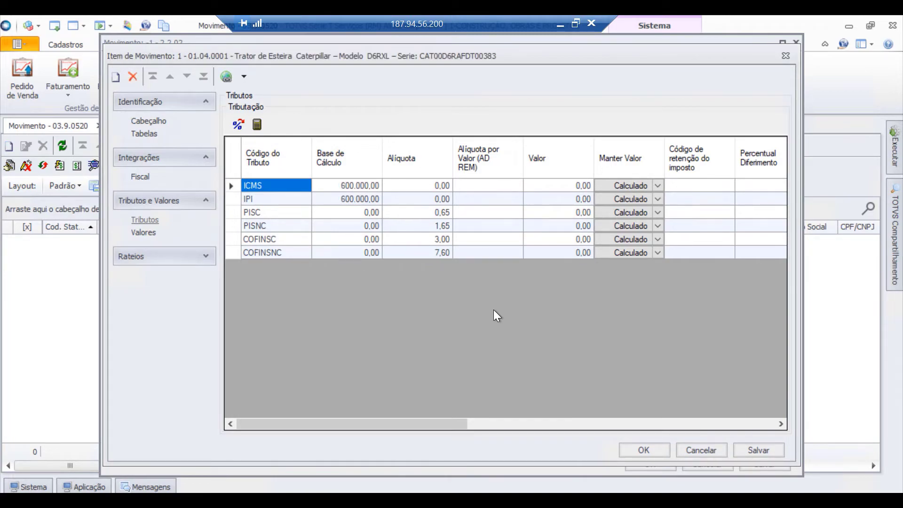
- Add a cost centre apportionment to the item that allocates 50 percent to Controladoria
left_click(211, 258)
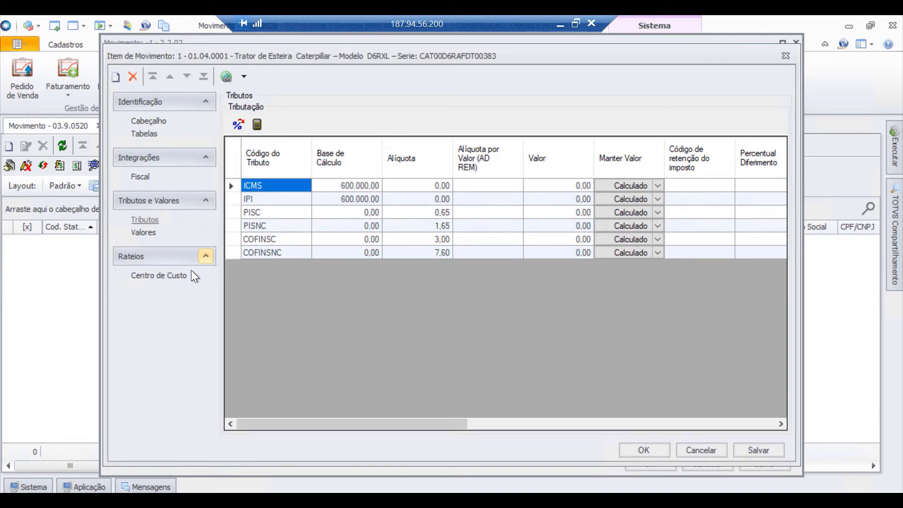
left_click(176, 278)
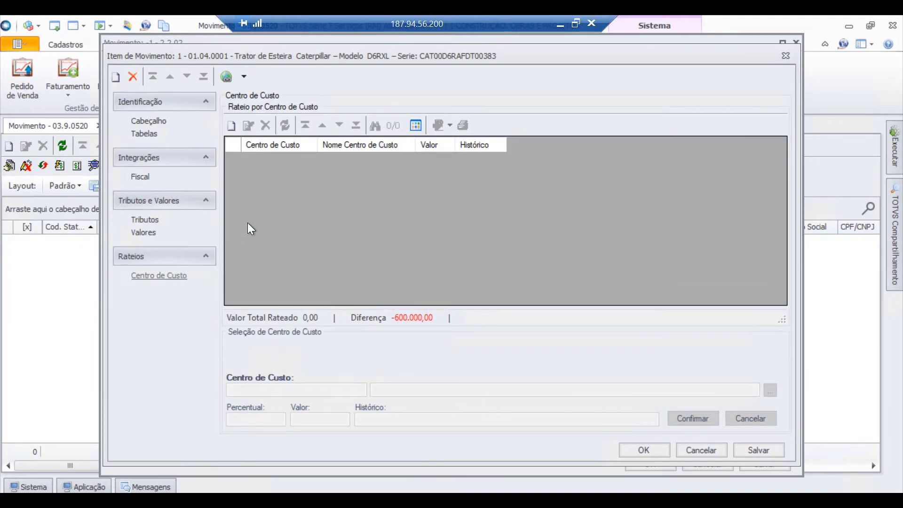
left_click(227, 122)
left_click(390, 391)
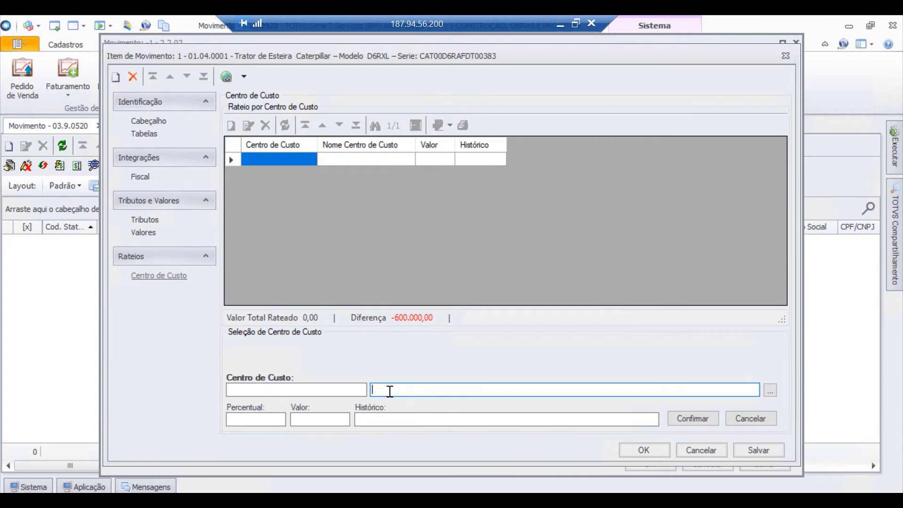
type("controladoria")
key("Return")
left_click(274, 418)
type("50")
key("Tab")
left_click(705, 422)
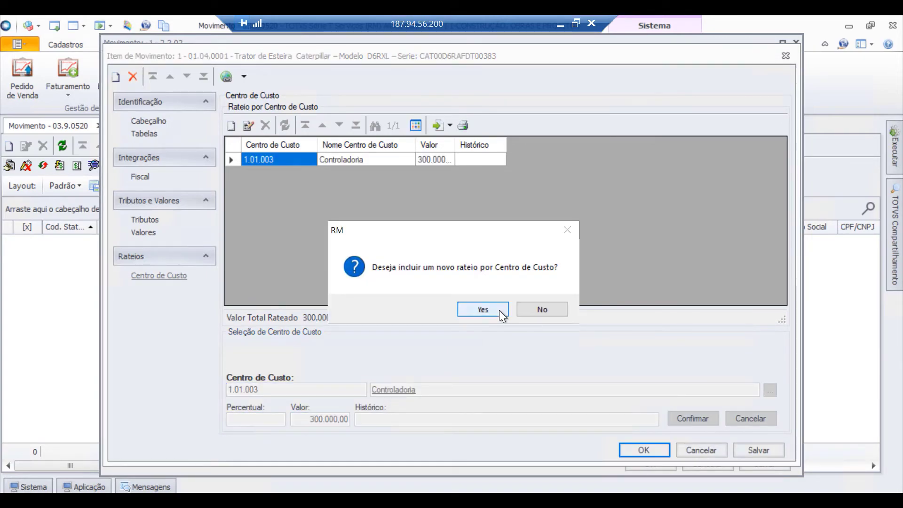
- Include a second apportionment of 50 percent to cost centre 1.01.001 Administrativo and confirm the item
left_click(489, 309)
left_click(453, 388)
type("administ")
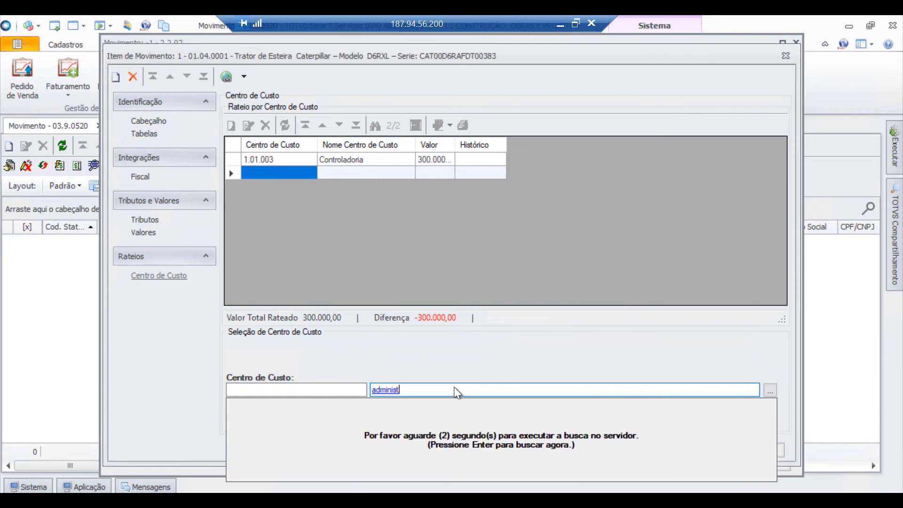
left_click(252, 419)
type("50")
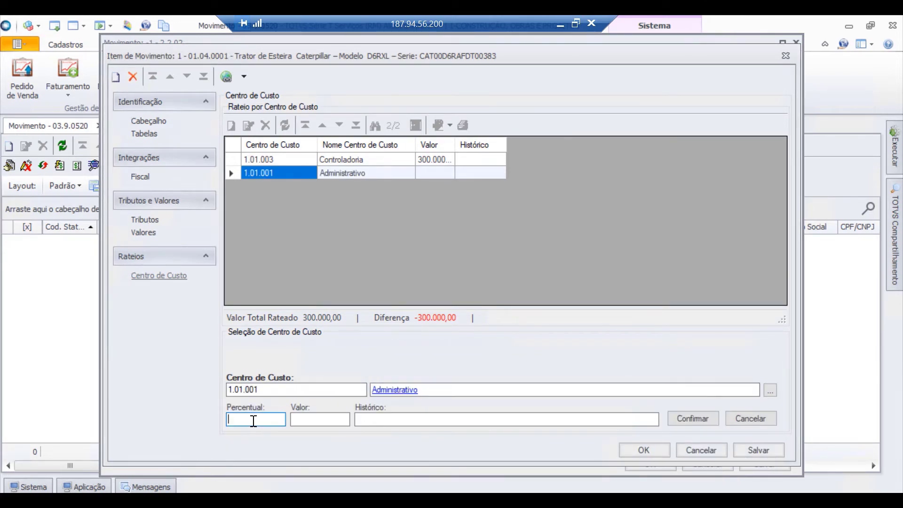
key("Tab")
left_click(676, 423)
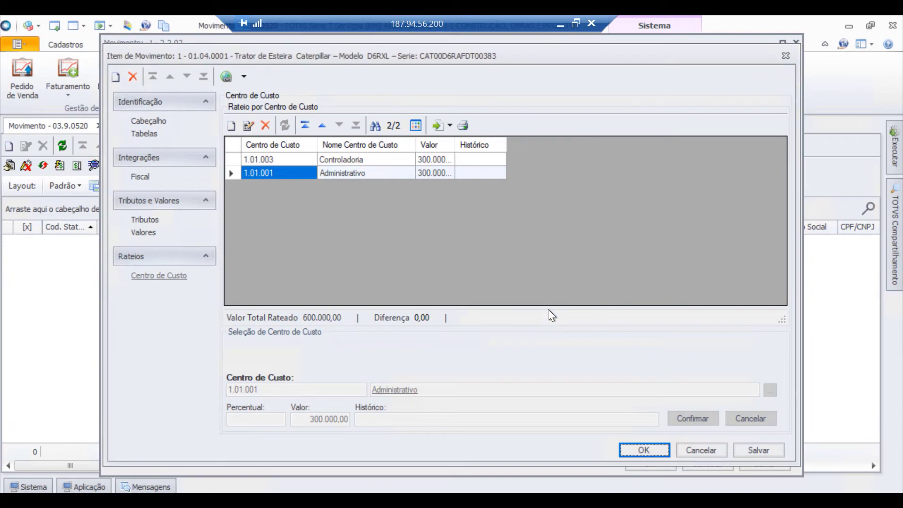
left_click(638, 447)
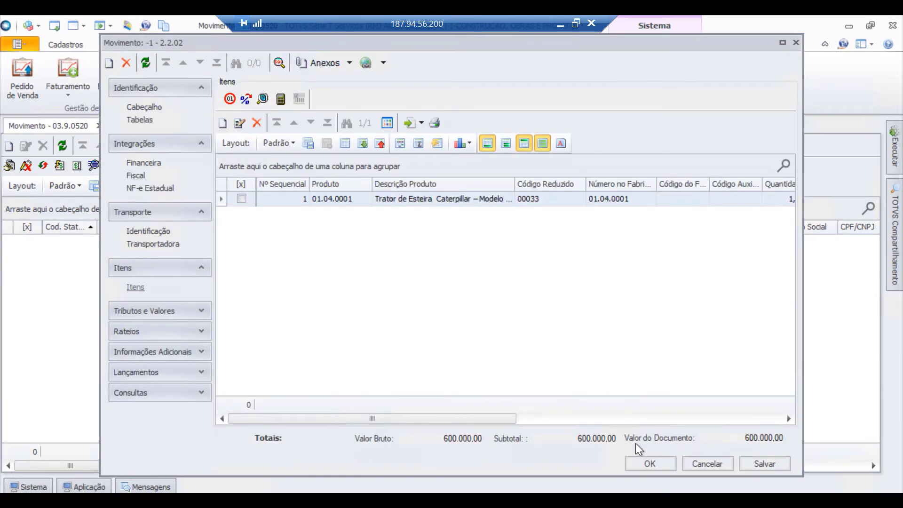
- Save the movement, review its generated financial entries and close the record
left_click(751, 468)
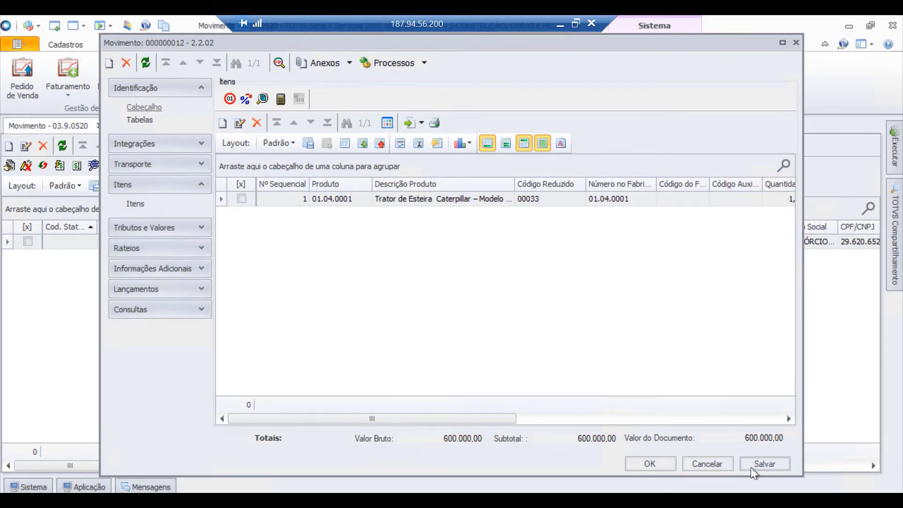
left_click(197, 291)
left_click(149, 310)
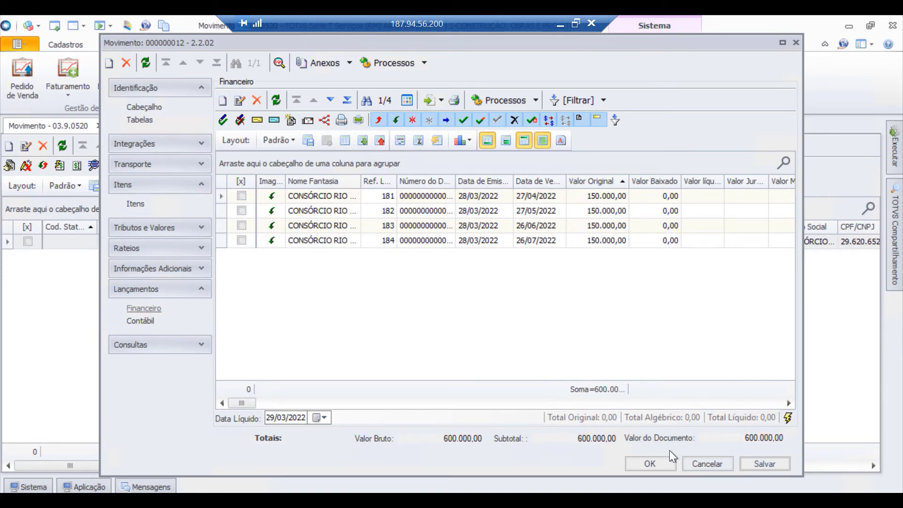
left_click(648, 463)
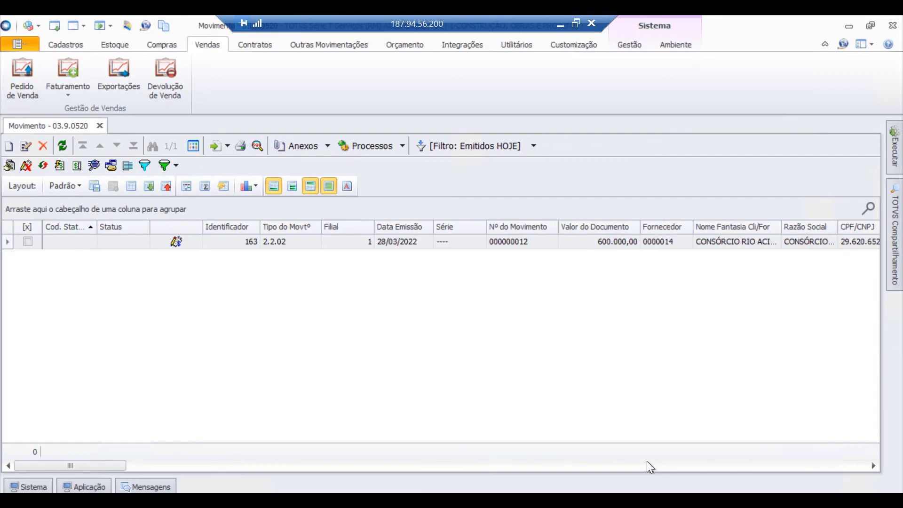